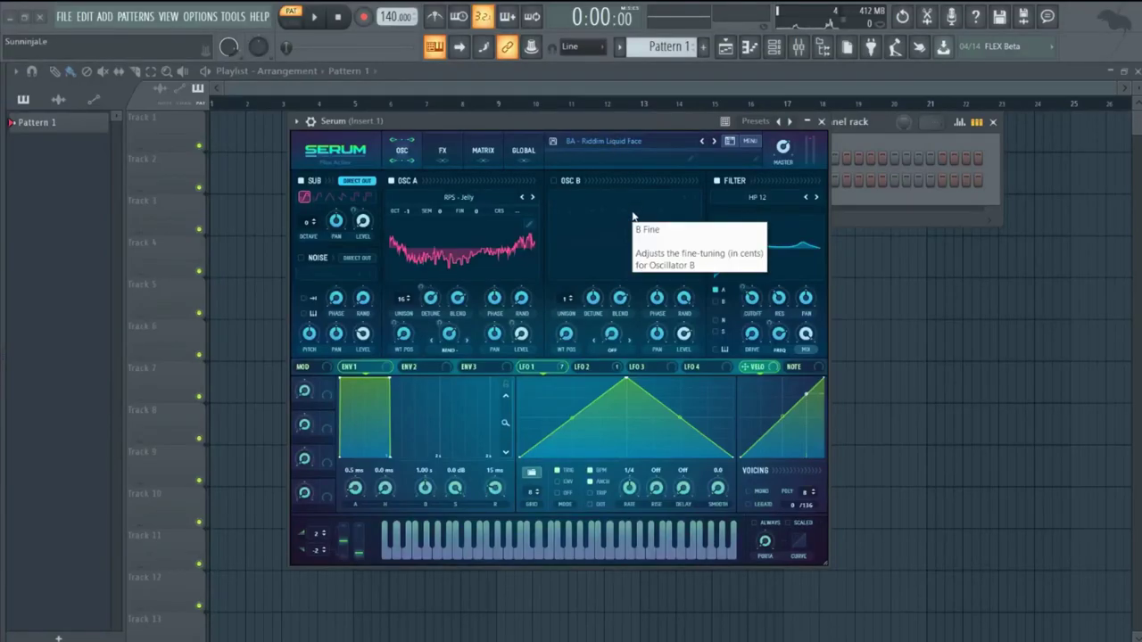
# Load the RPS - Jelly wavetable into oscillator A of the initialized patch
pyautogui.press('z')
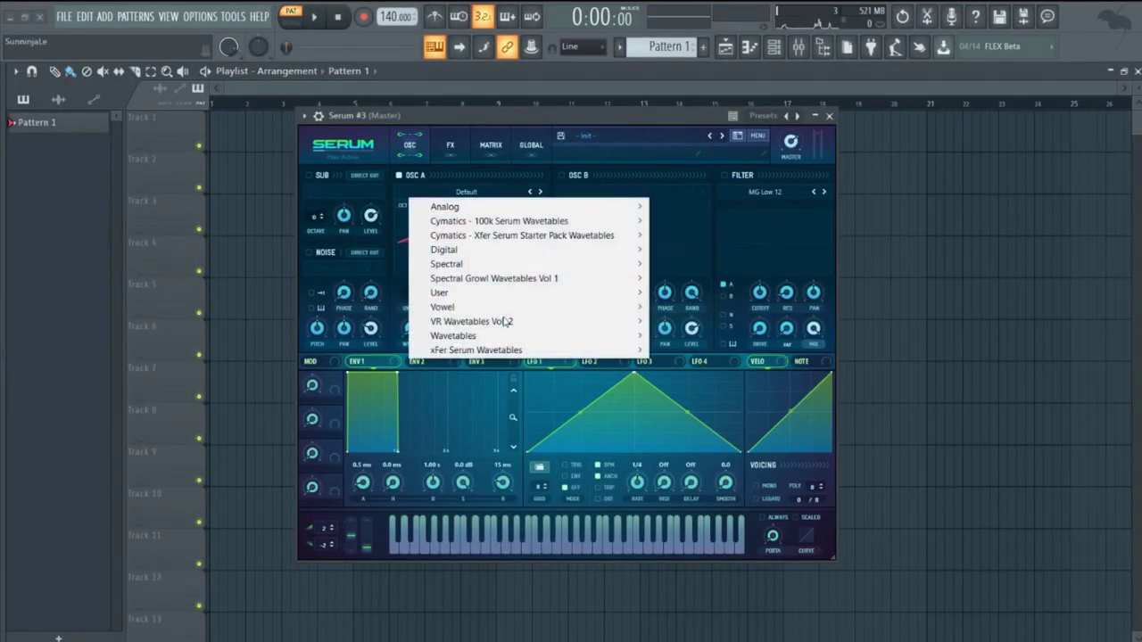
pyautogui.moveTo(502, 337)
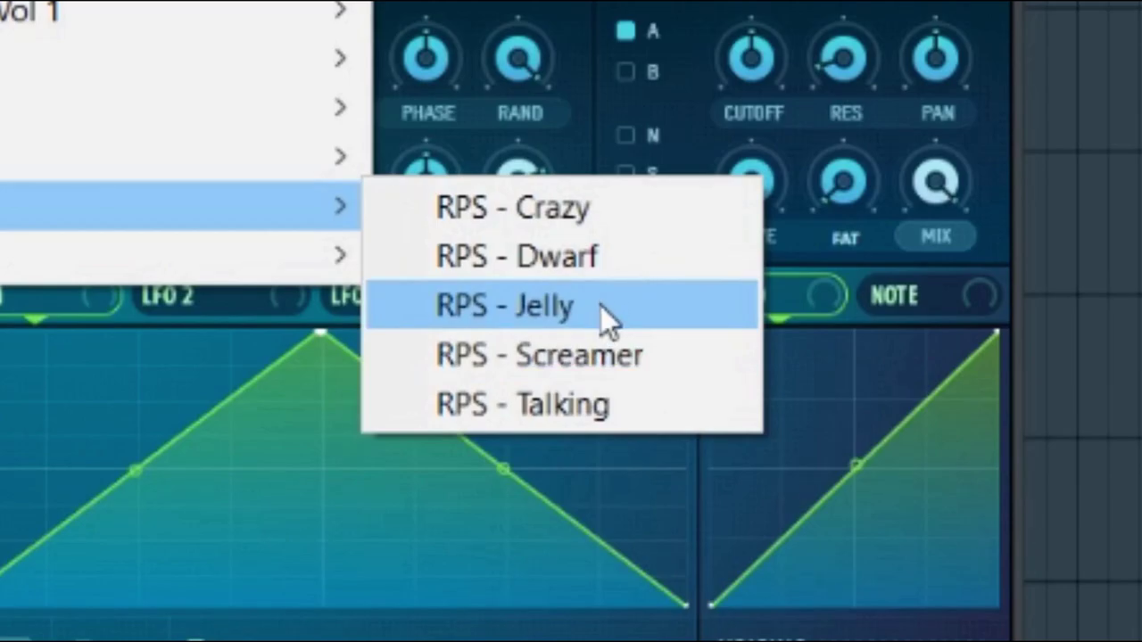
pyautogui.click(601, 306)
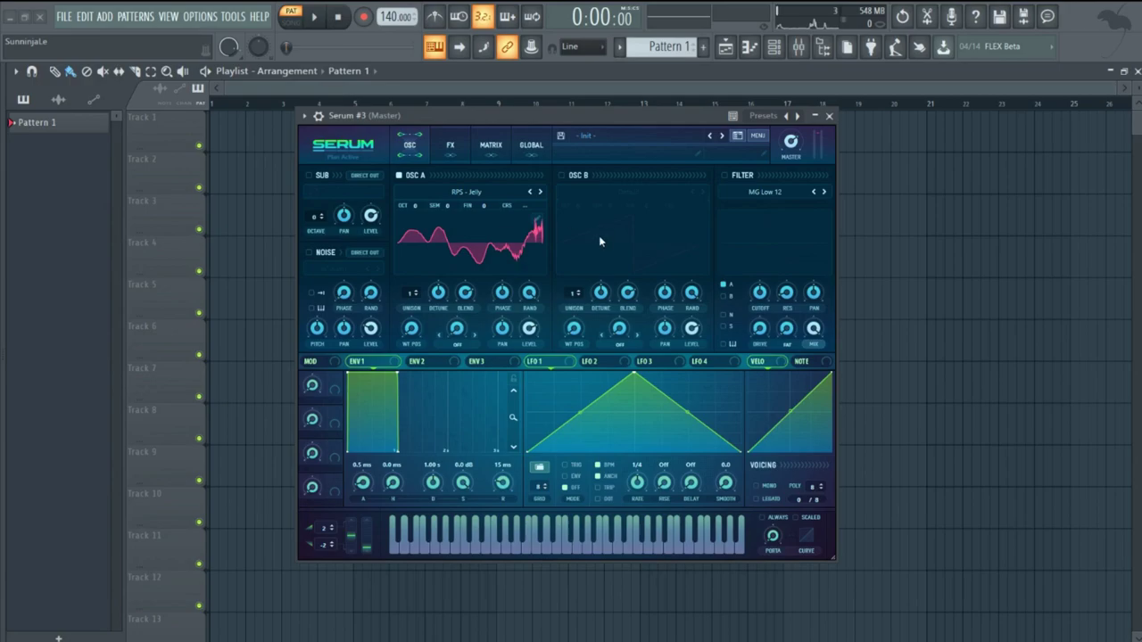
# Set oscillator A's level to 0% and modulate it with LFO 1 running in TRIG mode
pyautogui.moveTo(546, 111); pyautogui.dragTo(532, 107)
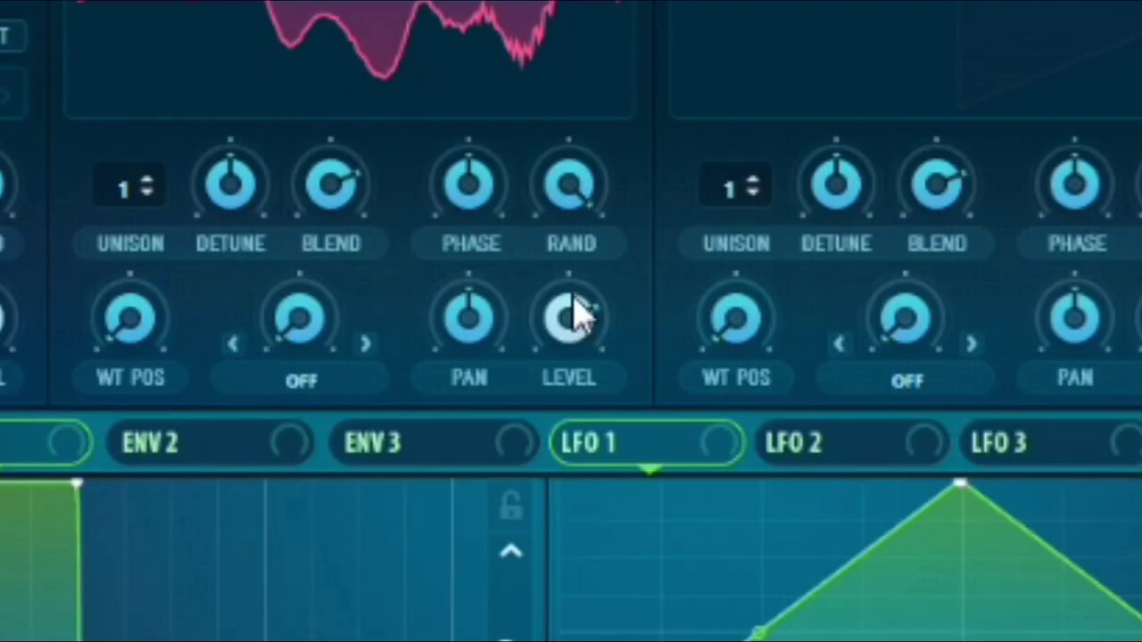
pyautogui.moveTo(514, 322); pyautogui.dragTo(517, 430)
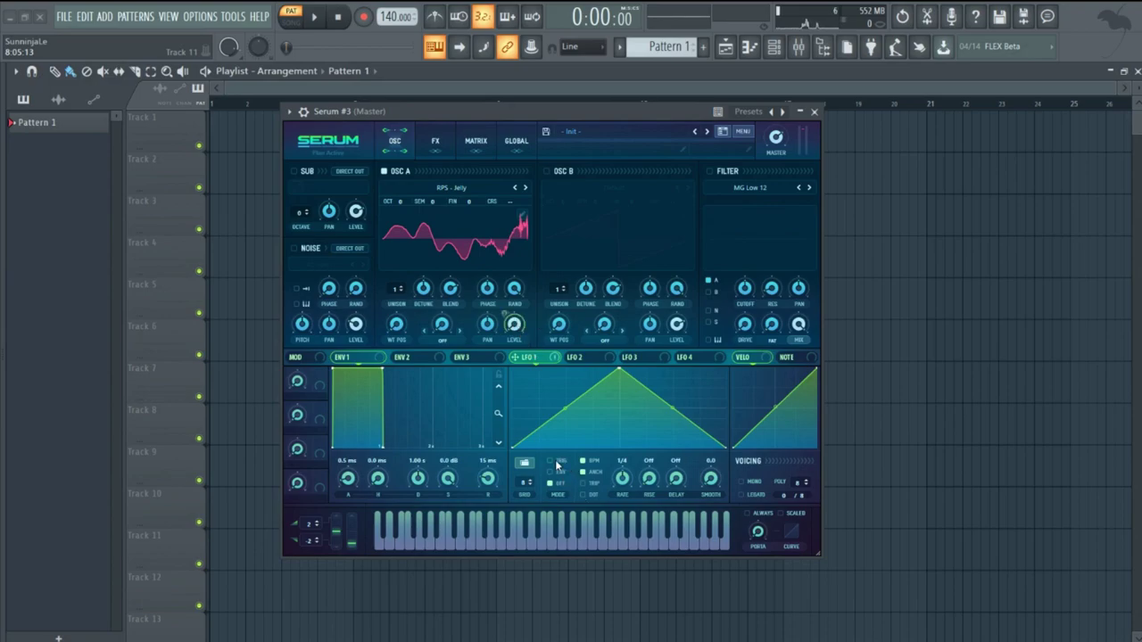
pyautogui.moveTo(558, 463)
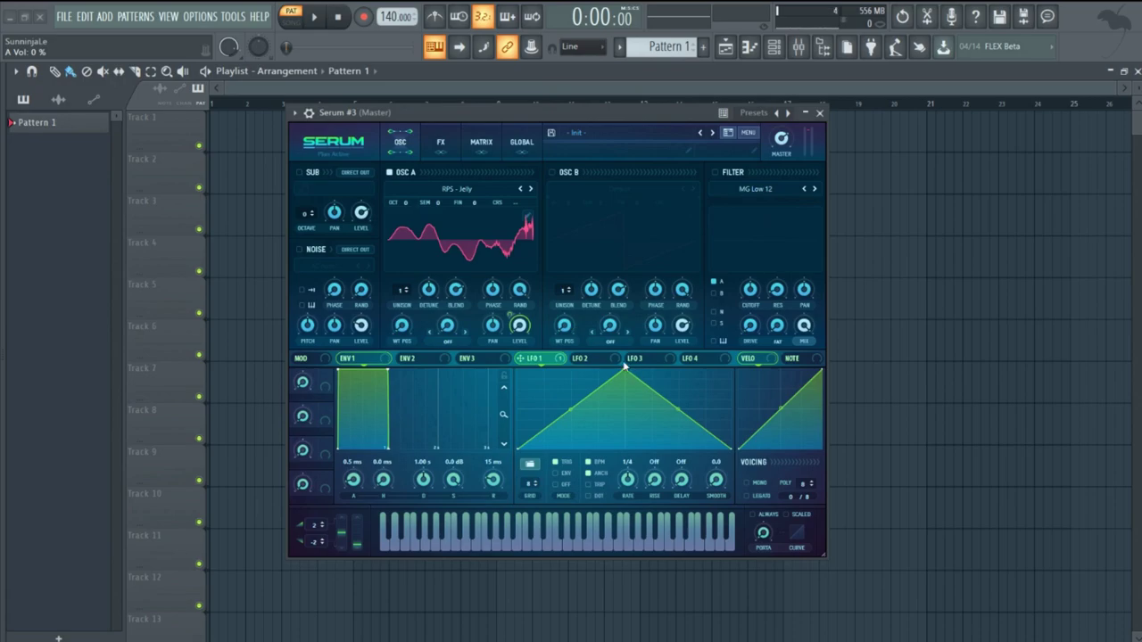
# Reshape LFO 2 into a rising ramp at 1/2 rate in TRIG mode and assign it to oscillator A's wavetable position
pyautogui.click(596, 357)
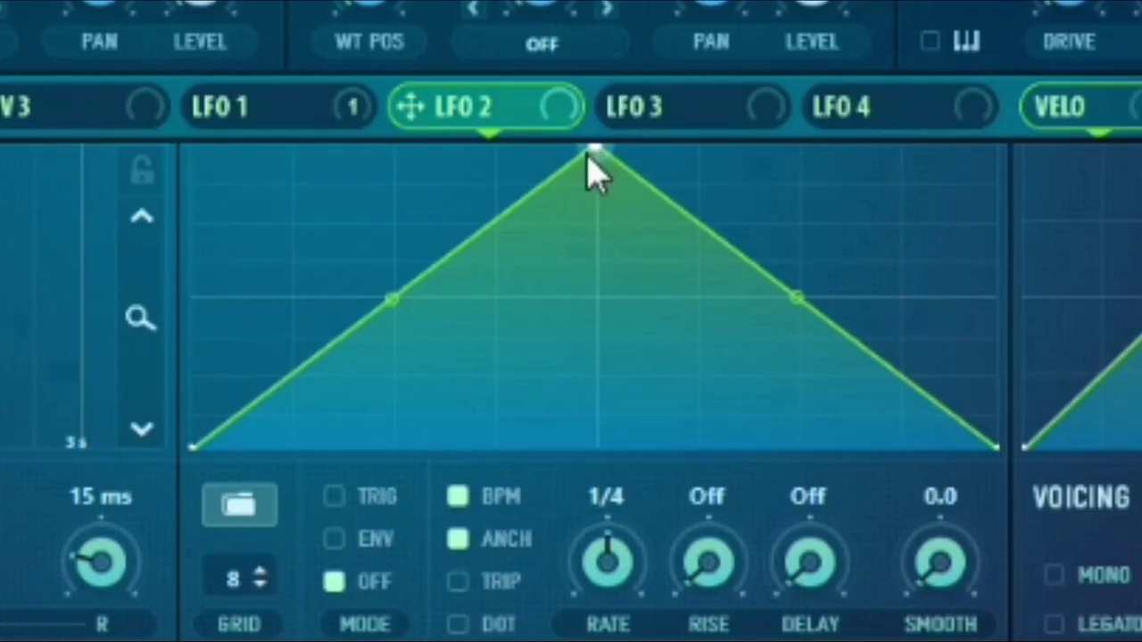
pyautogui.moveTo(592, 151); pyautogui.dragTo(1091, 101)
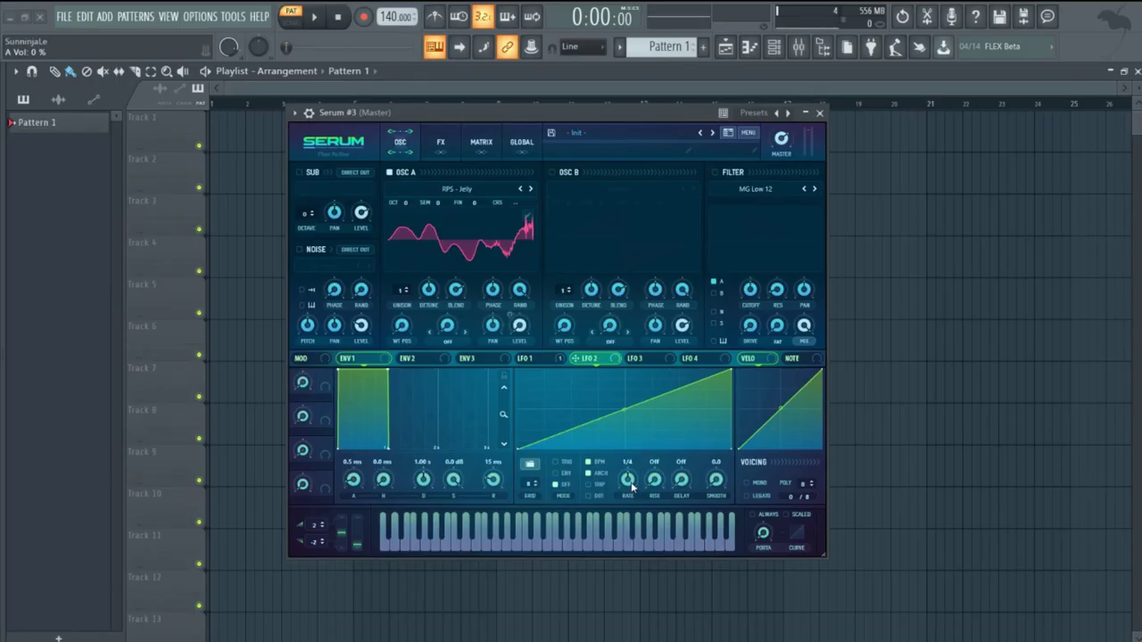
pyautogui.moveTo(612, 558); pyautogui.dragTo(607, 569)
pyautogui.click(564, 464)
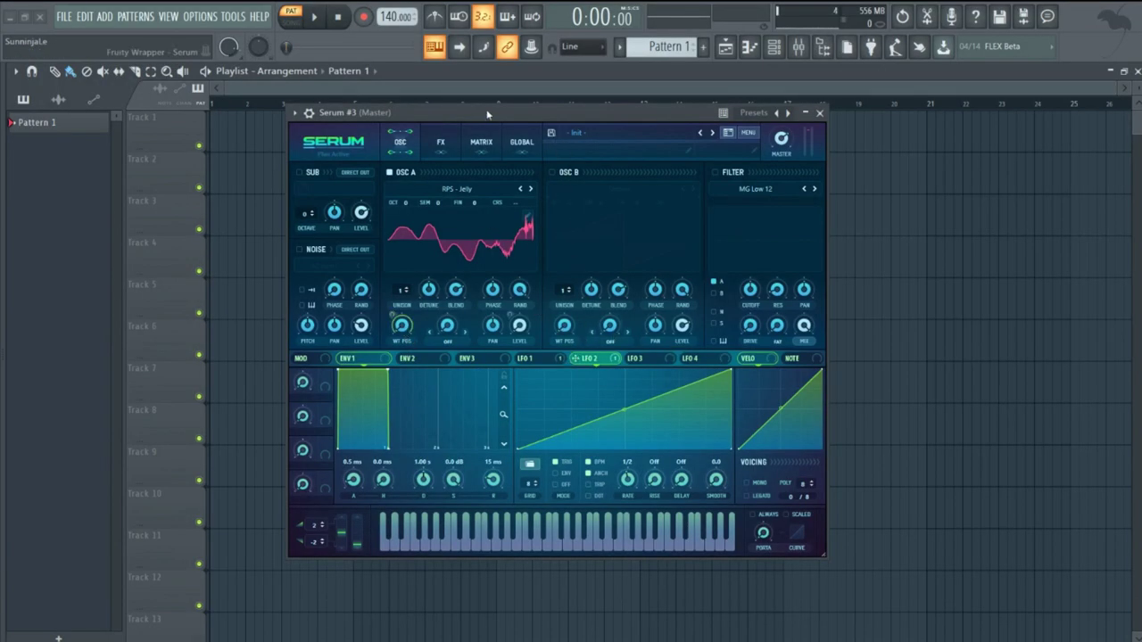
# Set oscillator A to octave -1 with 16 unison voices, increased detune and 0% random phase
pyautogui.press('z')
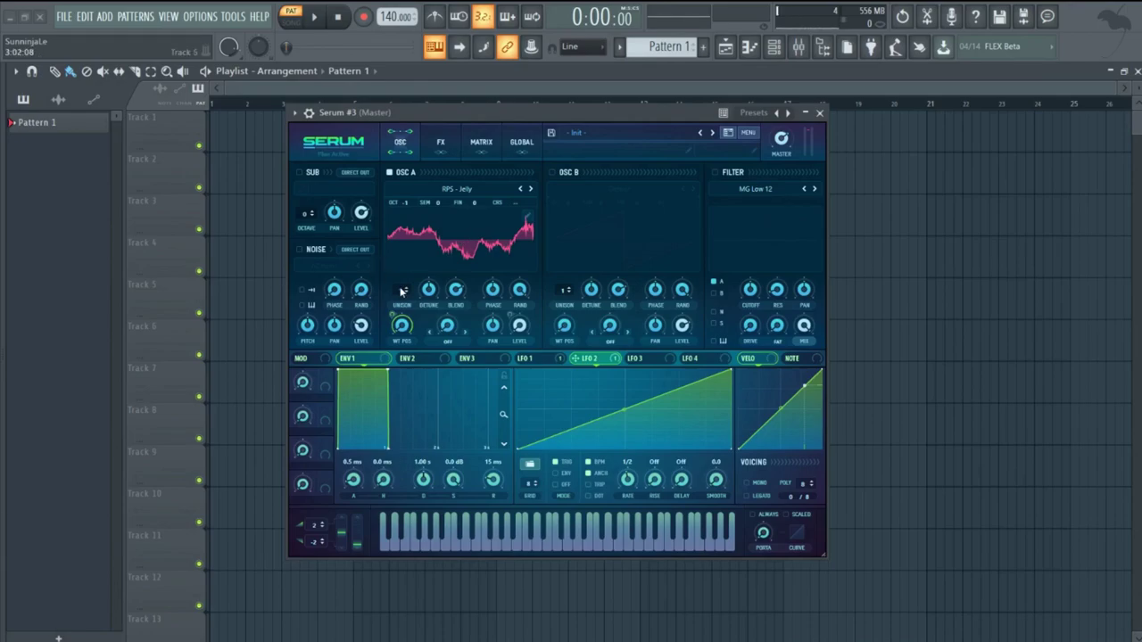
pyautogui.moveTo(403, 292); pyautogui.dragTo(456, 269)
pyautogui.moveTo(664, 201); pyautogui.dragTo(649, 183)
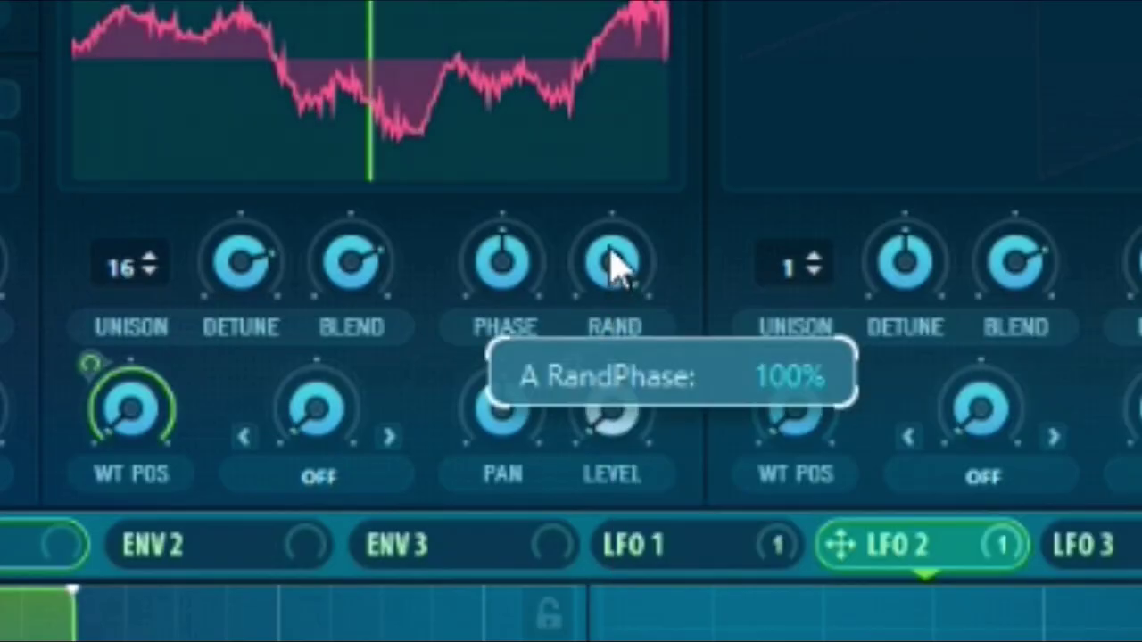
pyautogui.moveTo(521, 290); pyautogui.dragTo(521, 330)
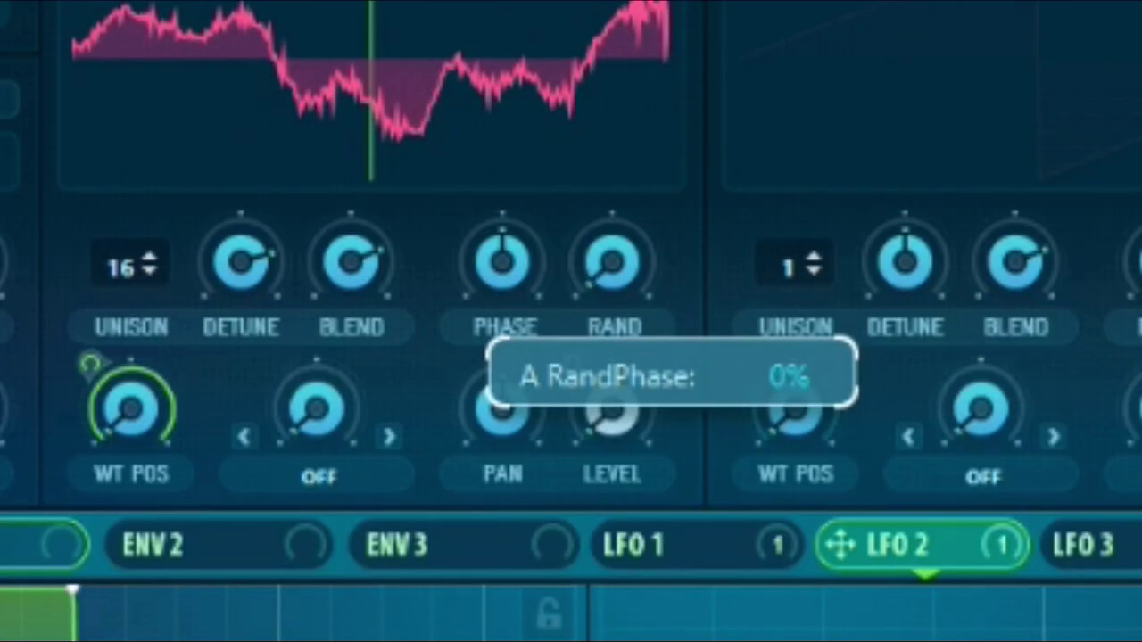
# Modulate oscillator A's detune with LFO 1, toggle that modulation's polarity, and audition the sound
pyautogui.click(553, 355)
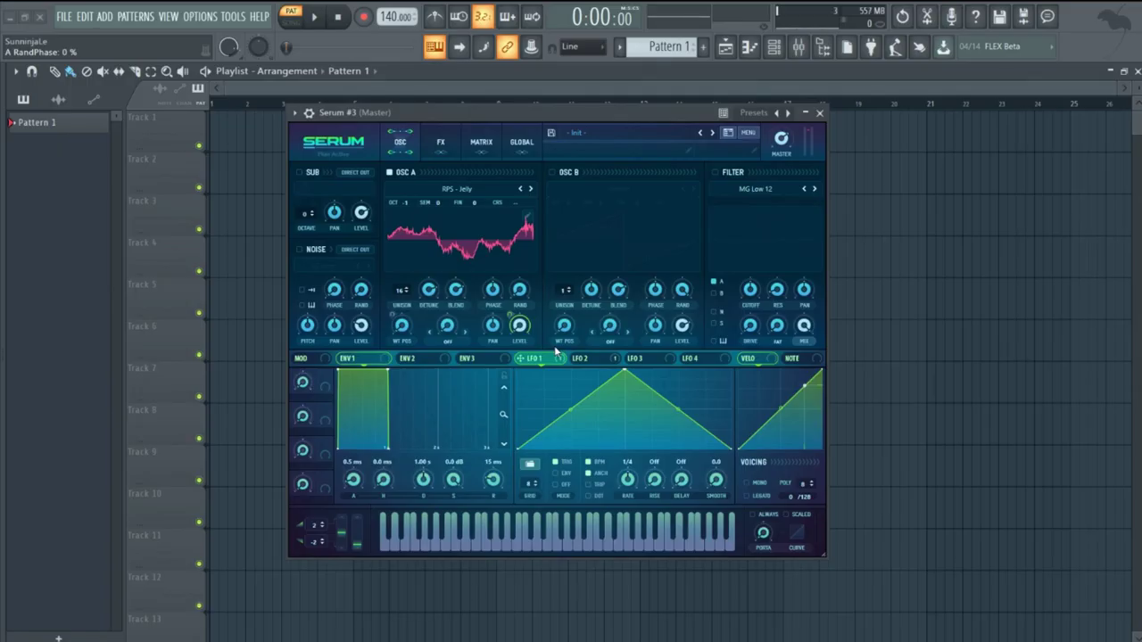
pyautogui.moveTo(549, 355); pyautogui.dragTo(429, 289)
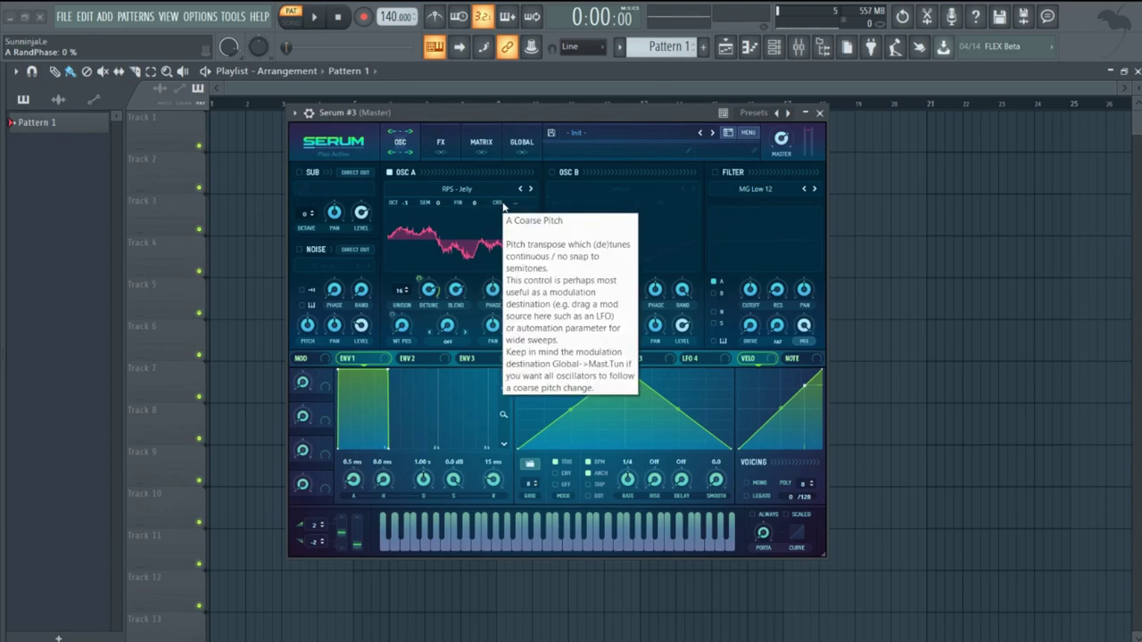
pyautogui.hotkey('shift', 'alt')
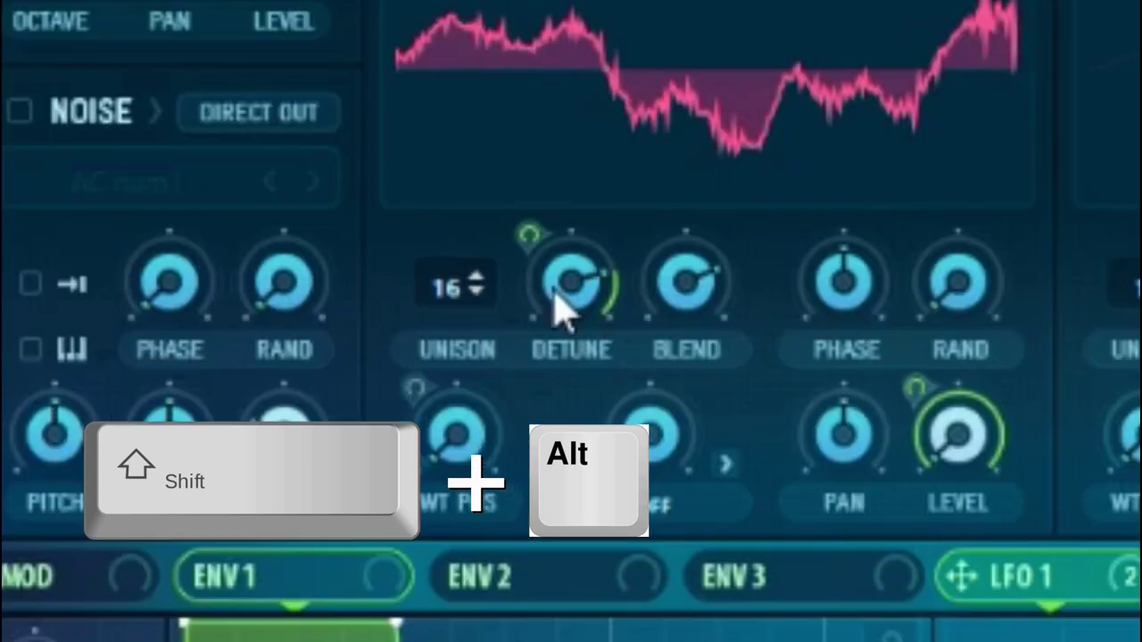
pyautogui.keyDown('alt'); pyautogui.keyDown('shift'); pyautogui.click(425, 291); pyautogui.keyUp('shift'); pyautogui.keyUp('alt')
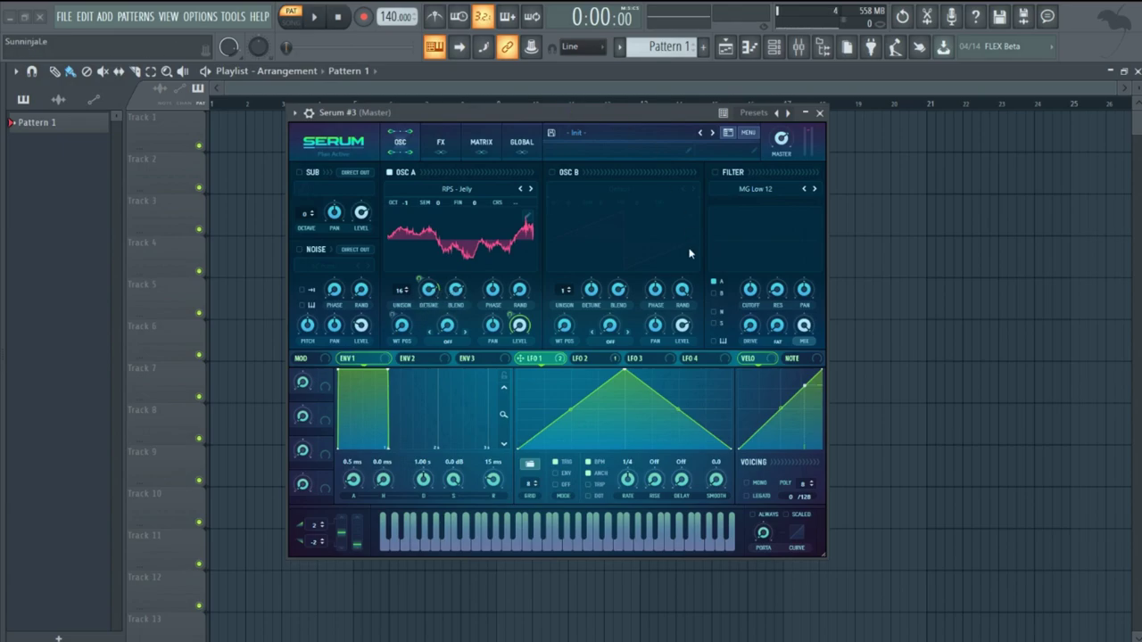
pyautogui.press('z')
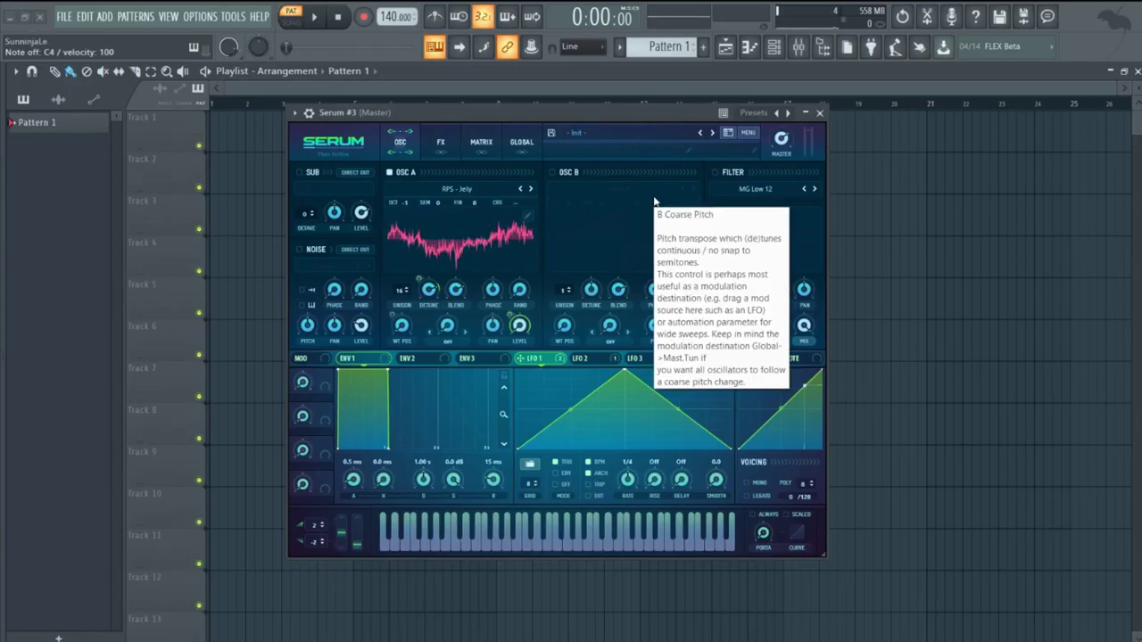
# Enable the filter on oscillator A and choose the HP 12 type
pyautogui.click(715, 172)
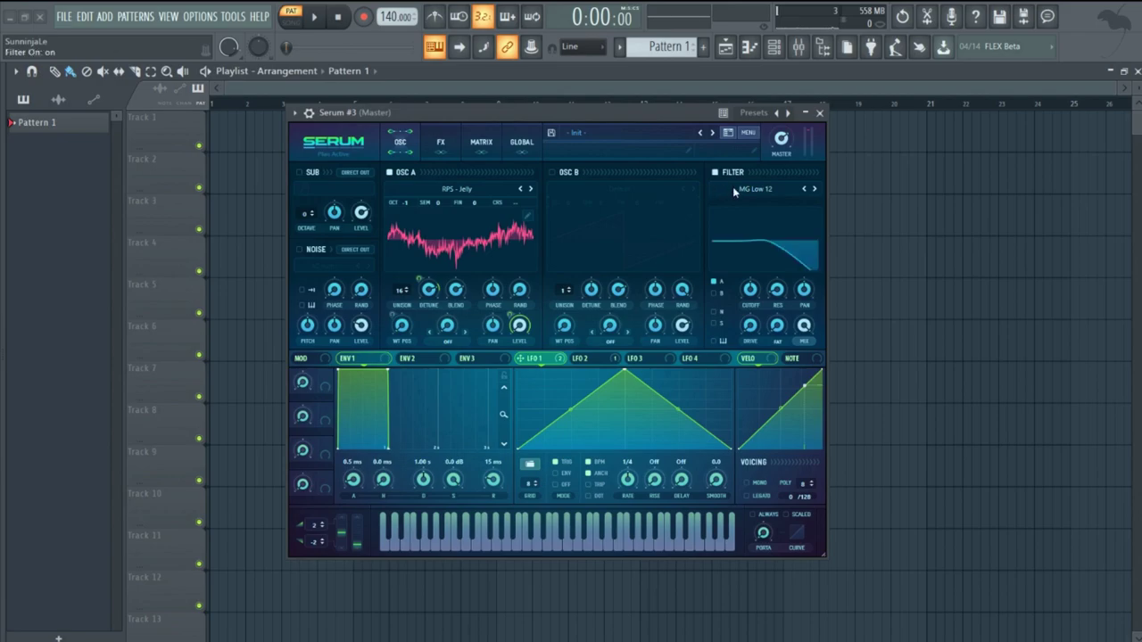
pyautogui.click(755, 188)
pyautogui.moveTo(749, 217)
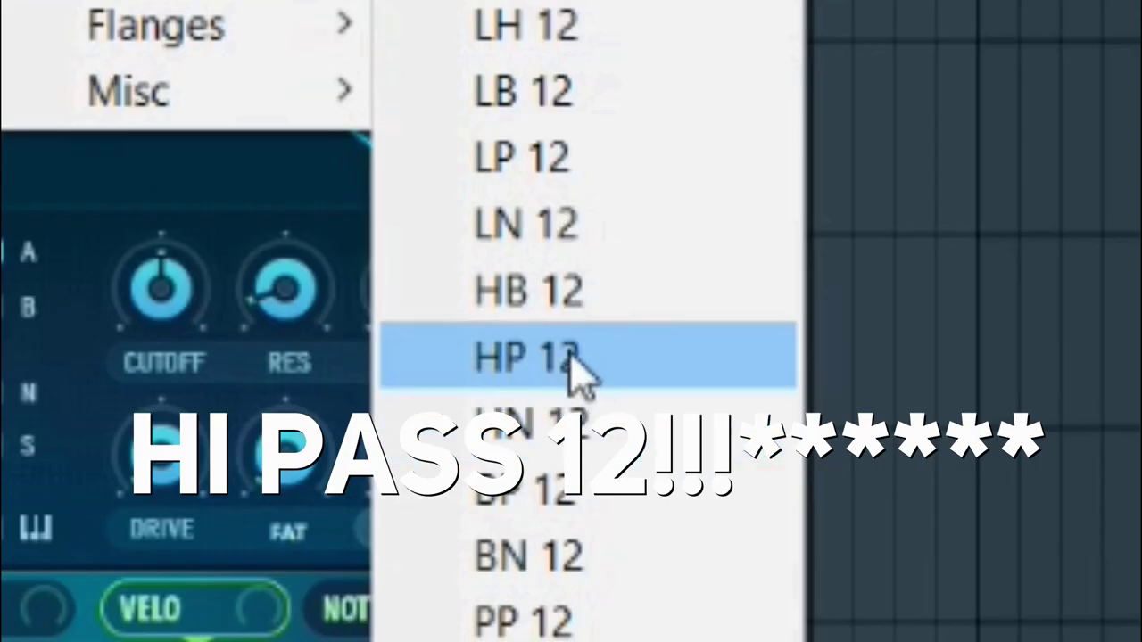
pyautogui.click(843, 308)
# Lower the filter's cutoff, modulate it with LFO 1, and audition the sound
pyautogui.moveTo(754, 299); pyautogui.dragTo(736, 328)
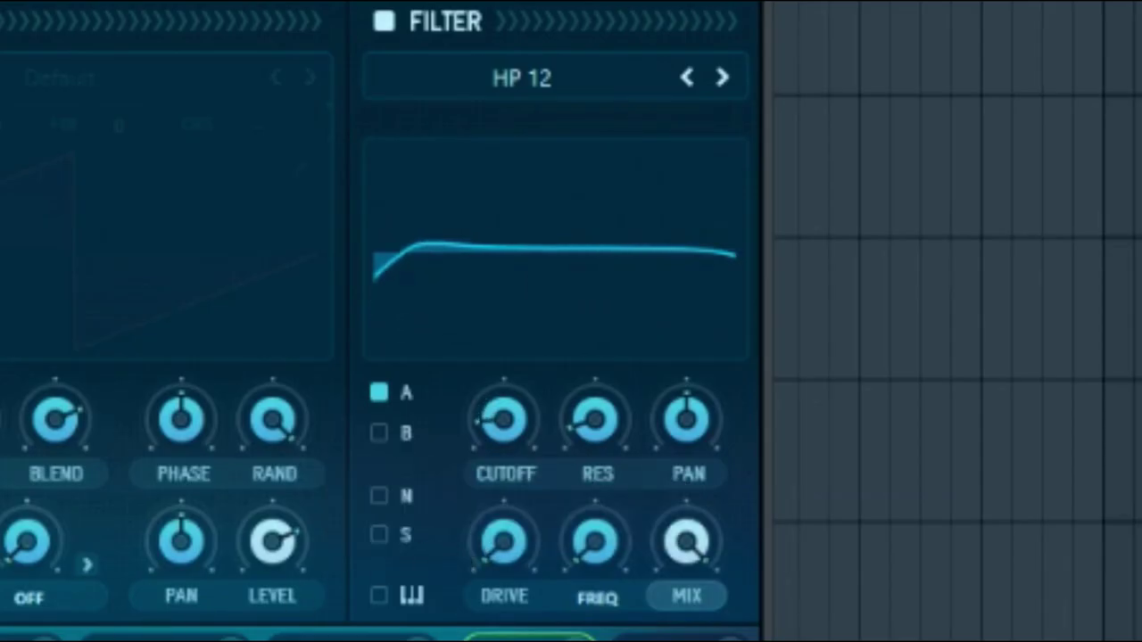
pyautogui.moveTo(509, 639); pyautogui.dragTo(460, 518)
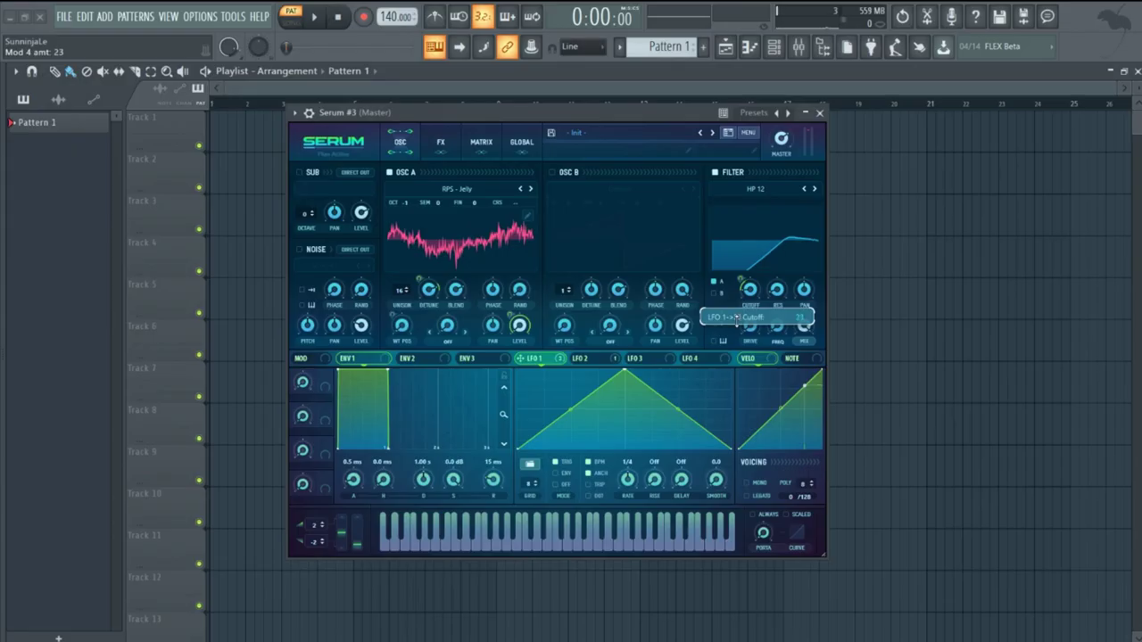
pyautogui.press('z')
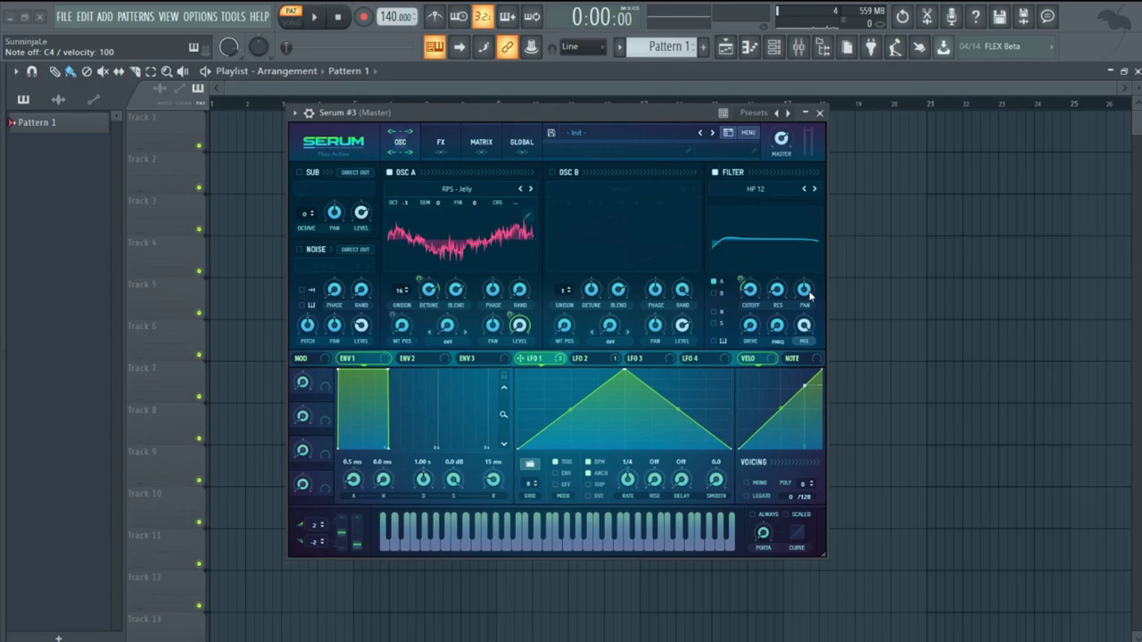
# Raise the HP 12 filter's resonance and add a further LFO 1 modulation to the filter
pyautogui.moveTo(785, 288); pyautogui.dragTo(796, 270)
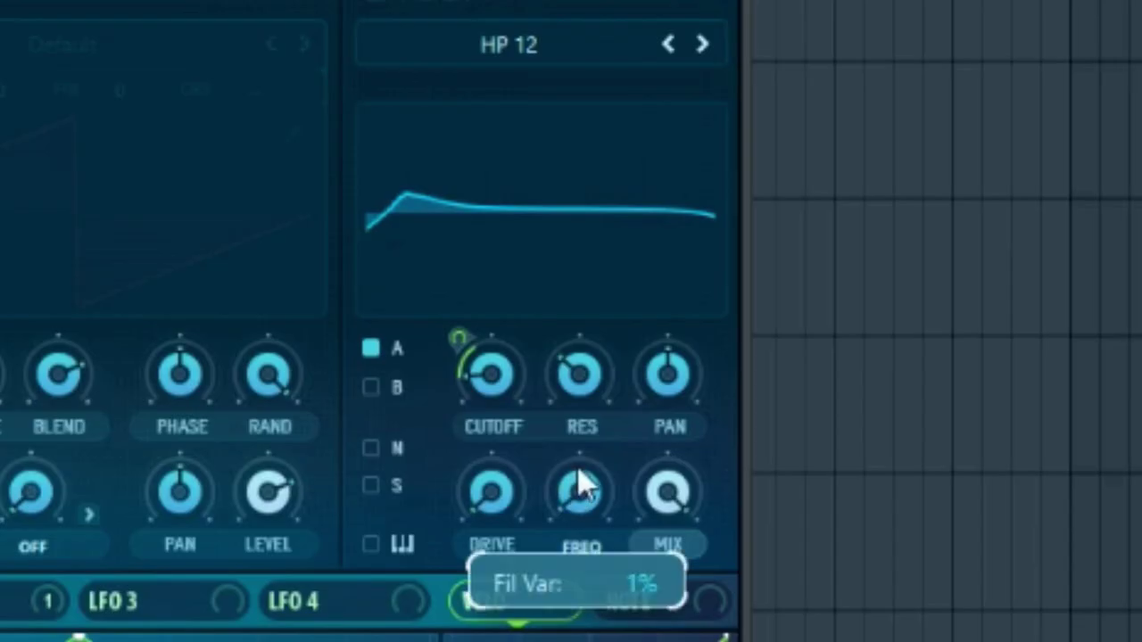
pyautogui.moveTo(575, 560); pyautogui.dragTo(805, 252)
pyautogui.moveTo(676, 350); pyautogui.dragTo(706, 325)
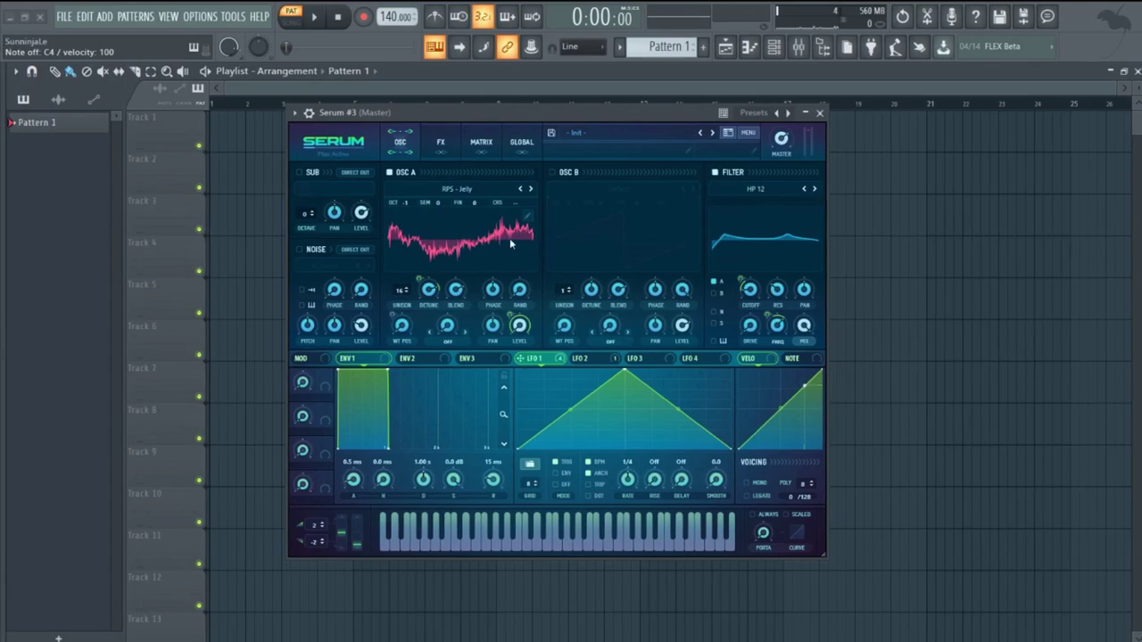
# Enable the Tube distortion effect and raise its drive
pyautogui.click(440, 144)
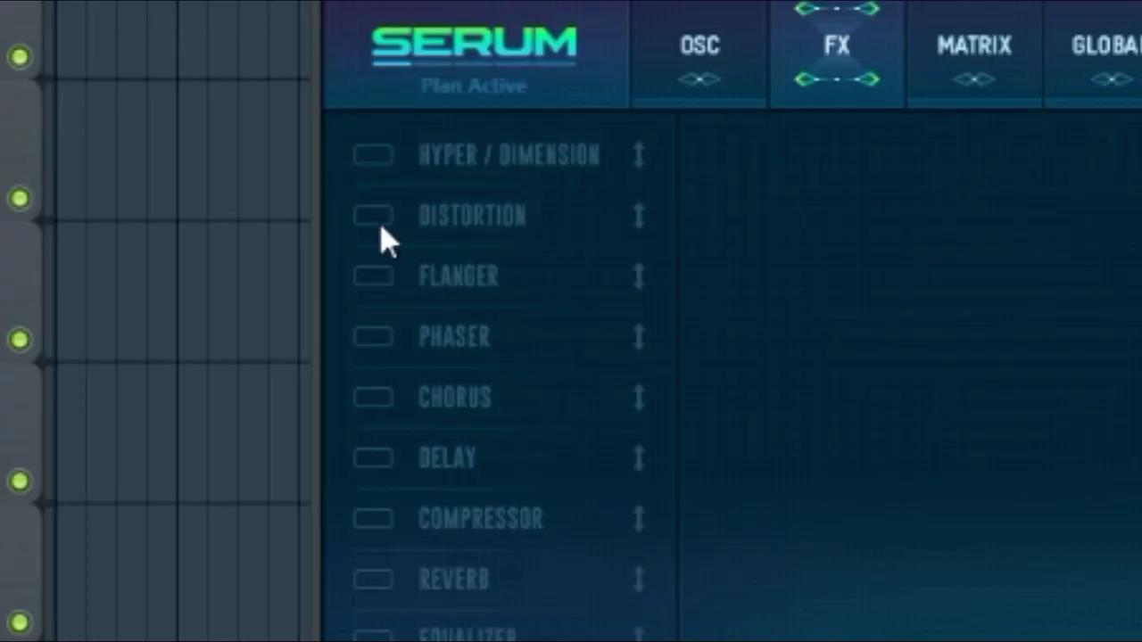
pyautogui.click(303, 193)
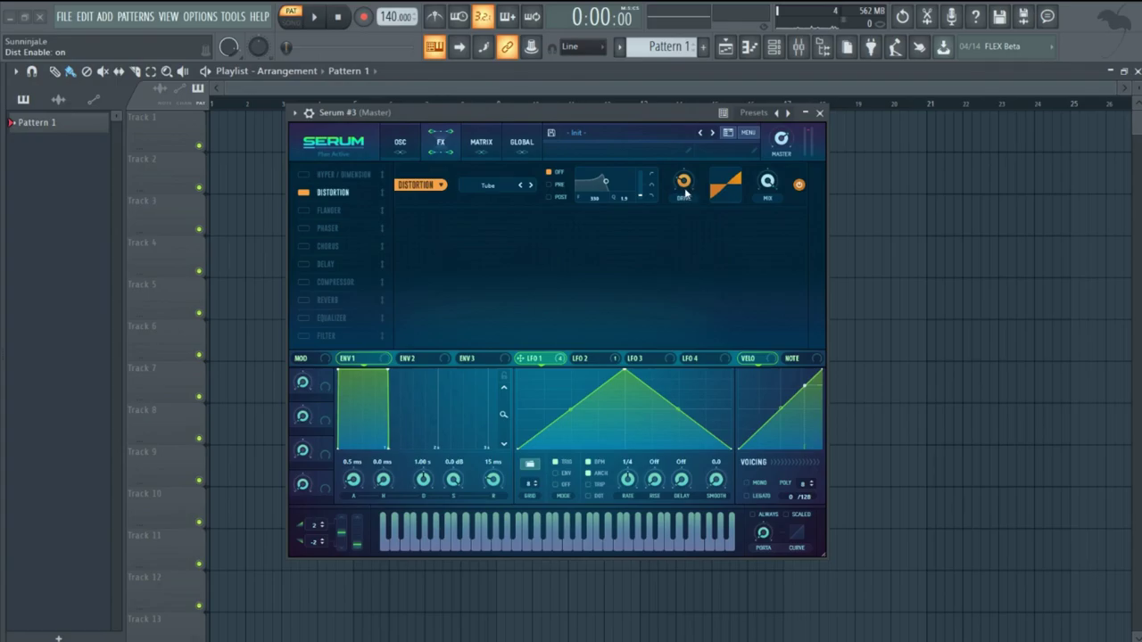
pyautogui.moveTo(685, 192); pyautogui.dragTo(730, 151)
# Enable Hyper/Dimension with hyper mix at 0% and dimension mix at 32%, and place distortion ahead of it in the chain
pyautogui.click(303, 175)
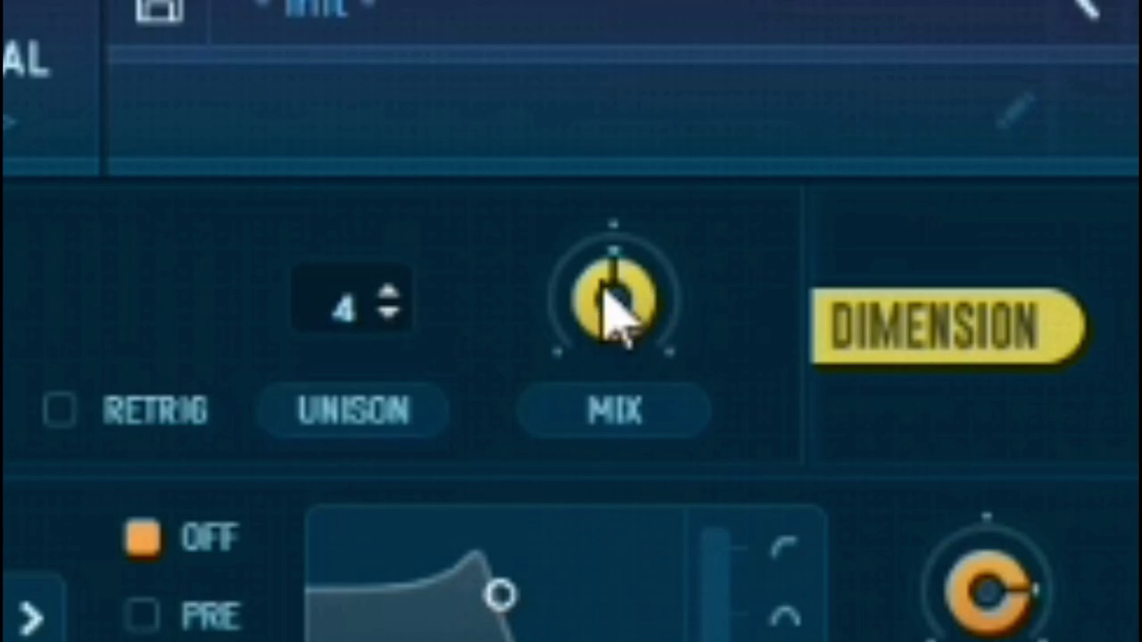
pyautogui.moveTo(623, 181); pyautogui.dragTo(611, 229)
pyautogui.moveTo(537, 614); pyautogui.dragTo(538, 638)
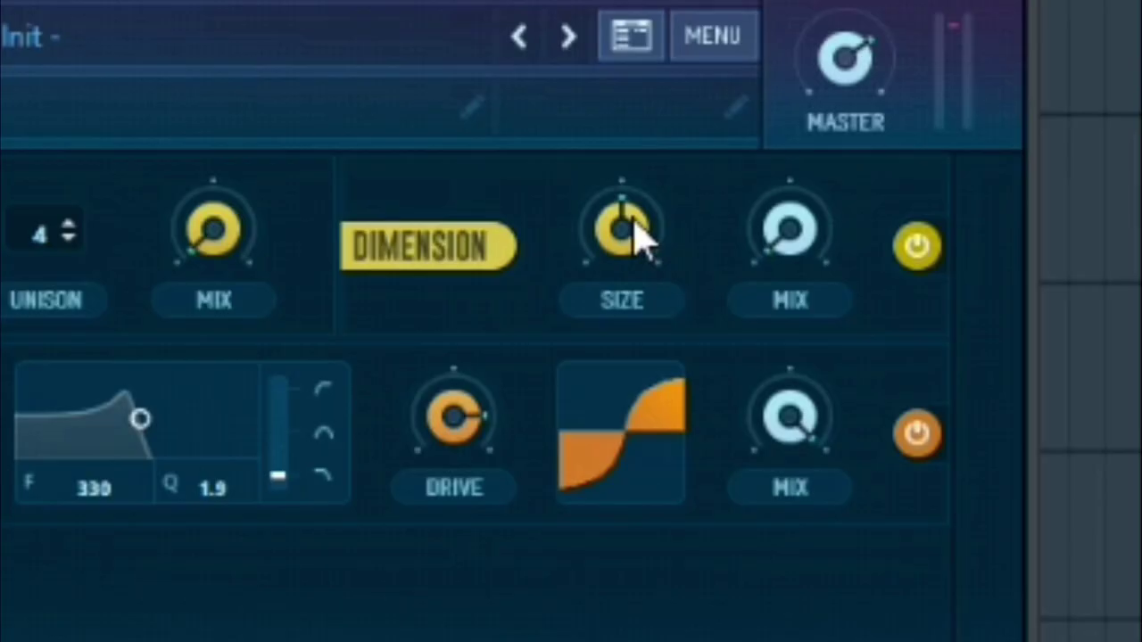
pyautogui.moveTo(635, 237); pyautogui.dragTo(637, 477)
pyautogui.moveTo(816, 269); pyautogui.dragTo(866, 168)
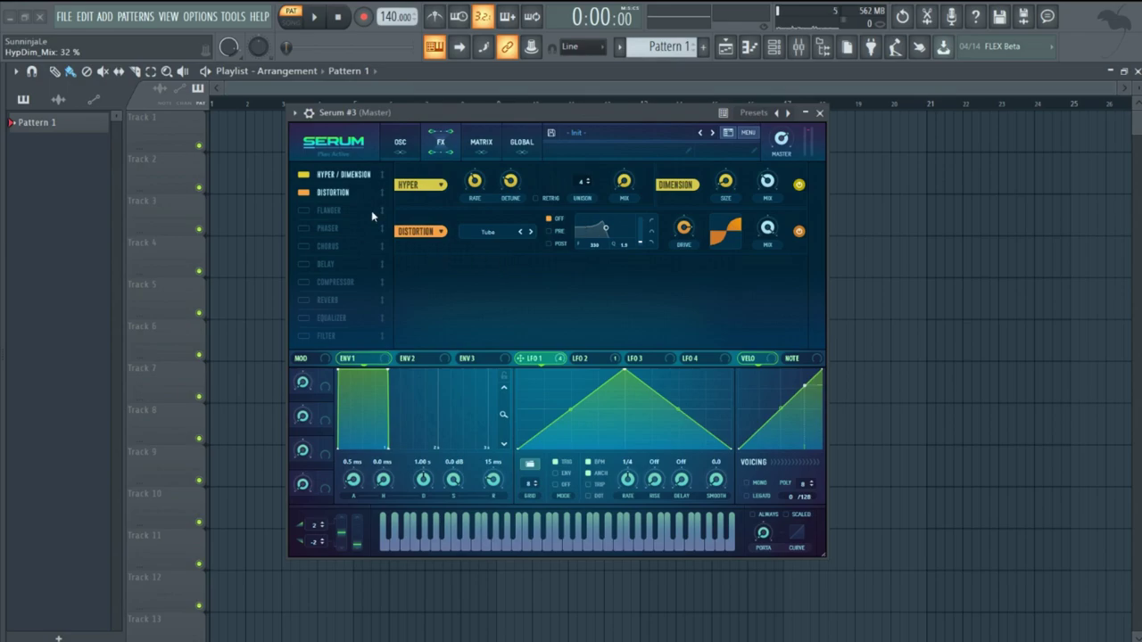
pyautogui.moveTo(352, 191); pyautogui.dragTo(337, 175)
# Enable the delay effect with linked left and right times set to 1/64
pyautogui.click(357, 264)
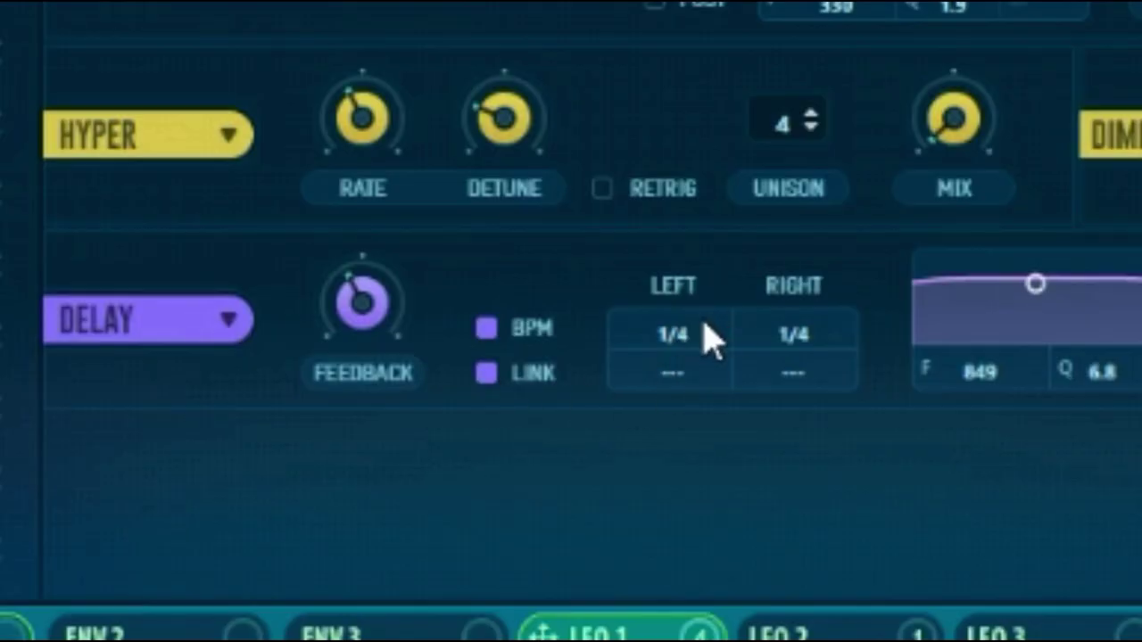
pyautogui.moveTo(563, 280); pyautogui.dragTo(559, 315)
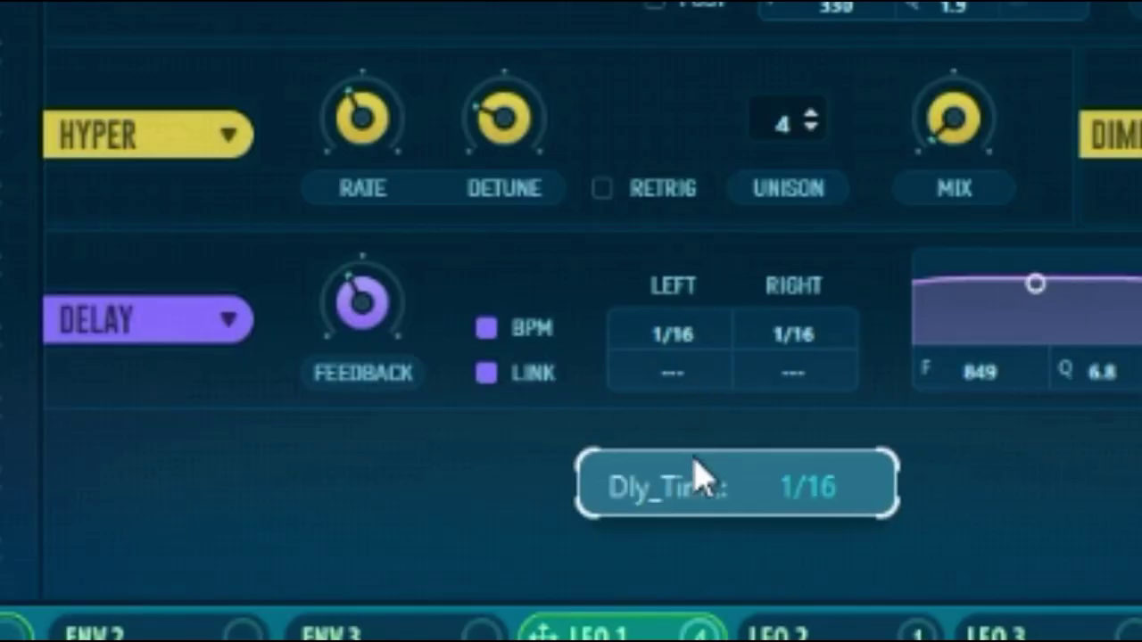
pyautogui.moveTo(700, 477); pyautogui.dragTo(632, 535)
# Enable the compressor effect in multiband mode and place it directly after the delay
pyautogui.click(319, 282)
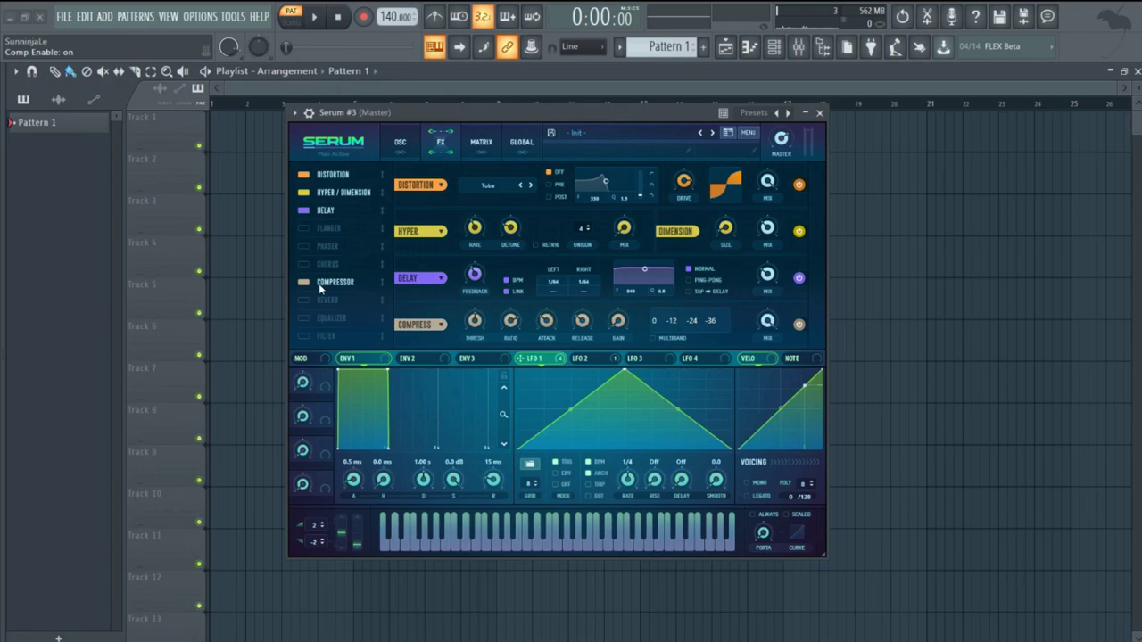
pyautogui.click(649, 338)
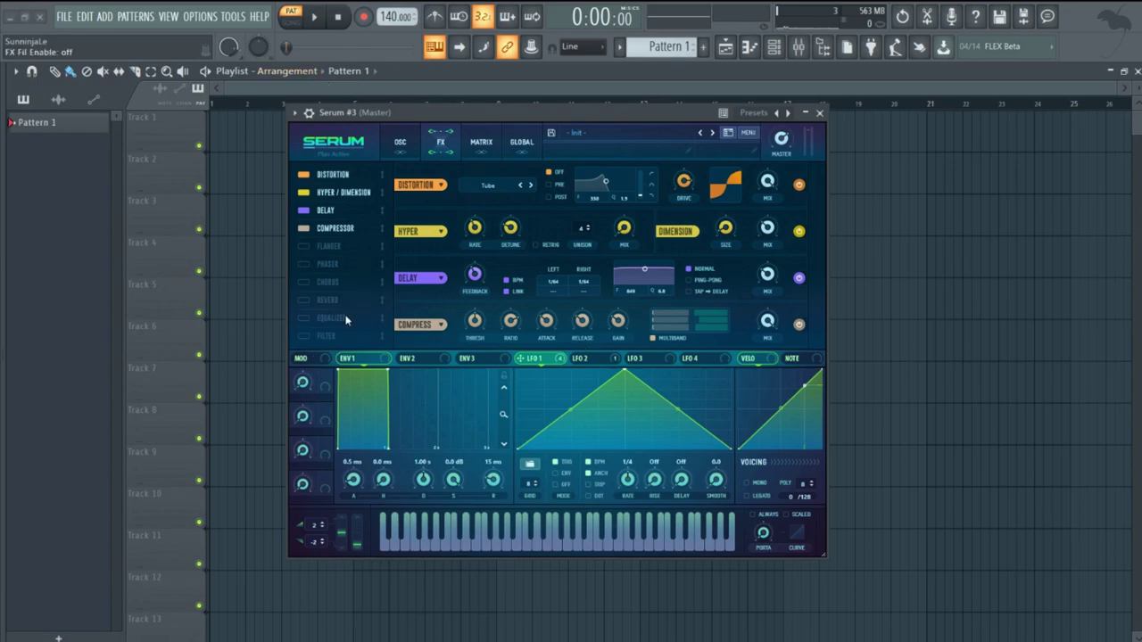
# Enable the filter effect and place it directly after the compressor in the effects chain
pyautogui.click(310, 334)
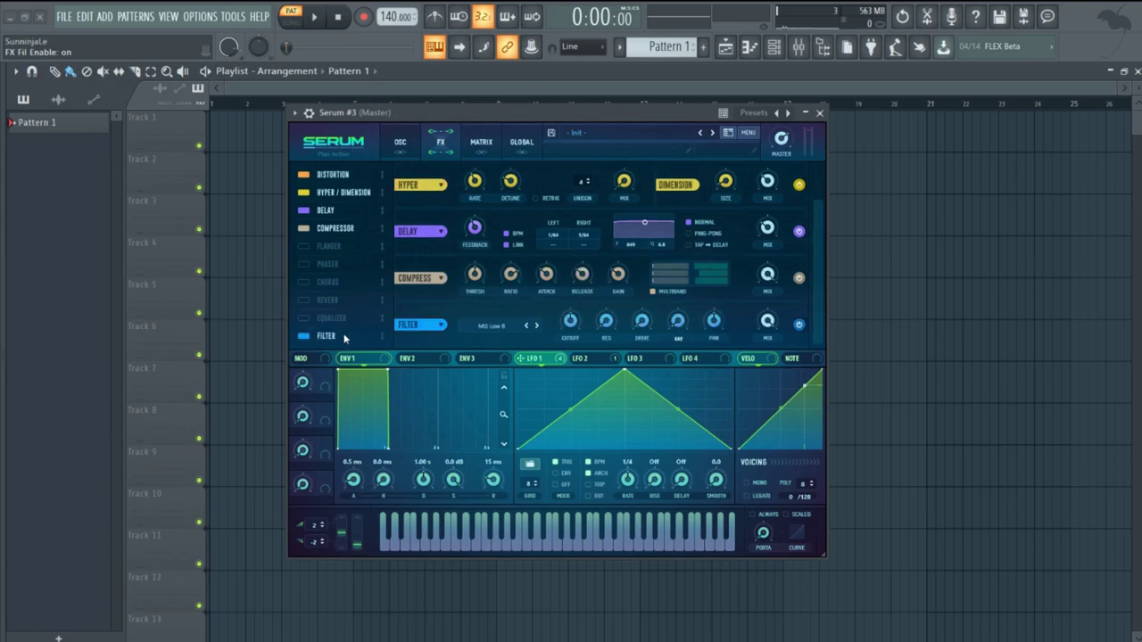
pyautogui.moveTo(345, 337); pyautogui.dragTo(352, 175)
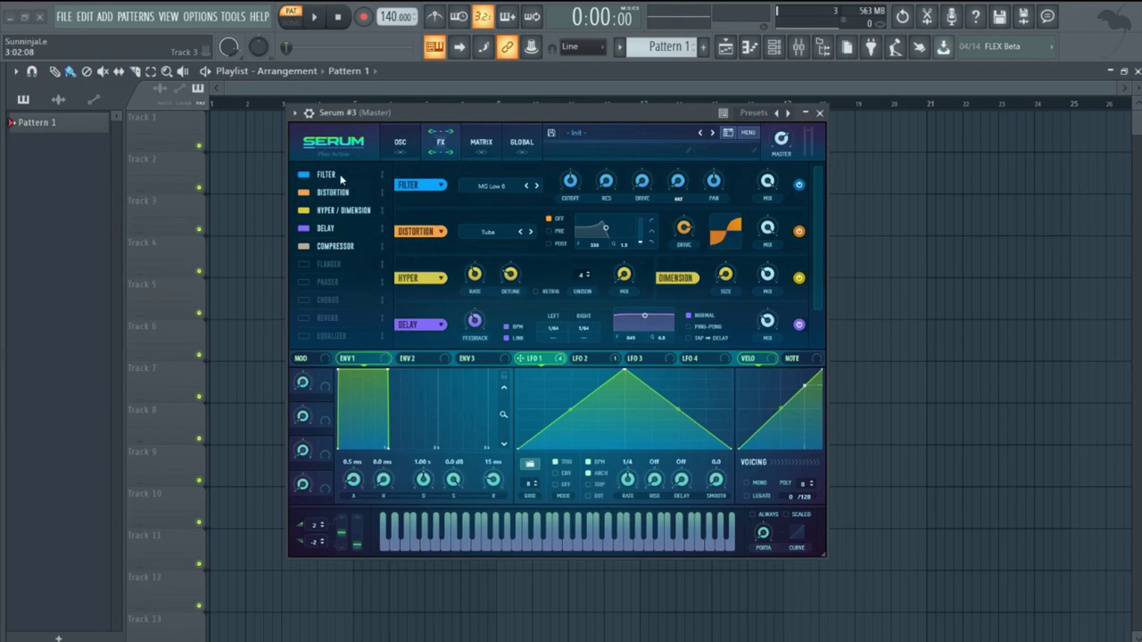
pyautogui.moveTo(347, 176); pyautogui.dragTo(352, 240)
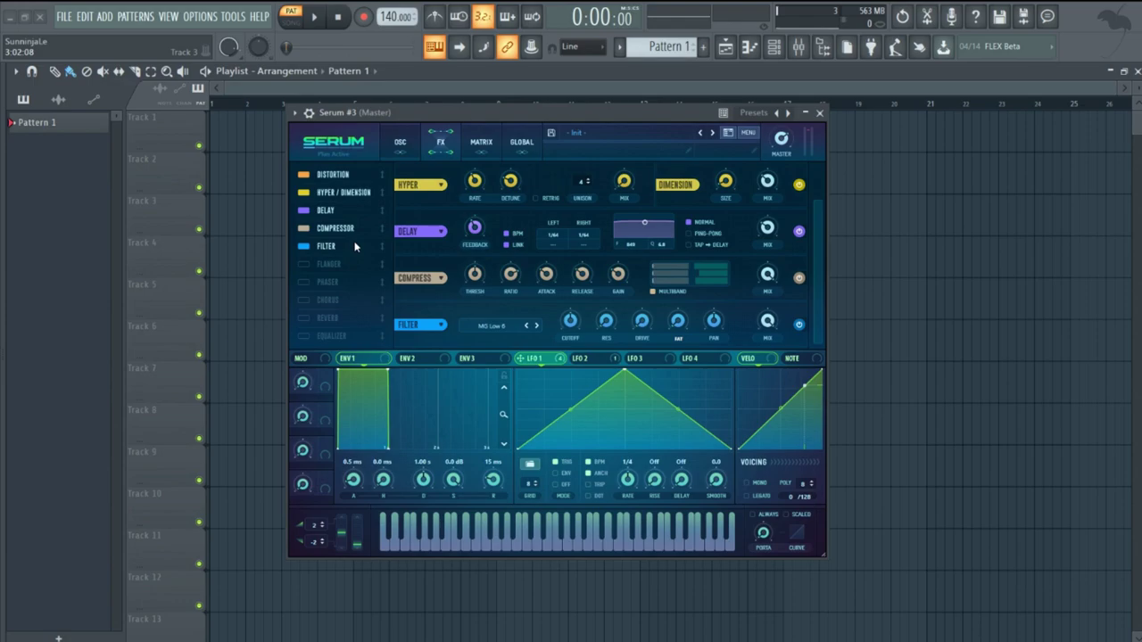
# Move the filter to the start of the effects chain and set its type to the Cmb + comb filter
pyautogui.moveTo(349, 241); pyautogui.dragTo(349, 176)
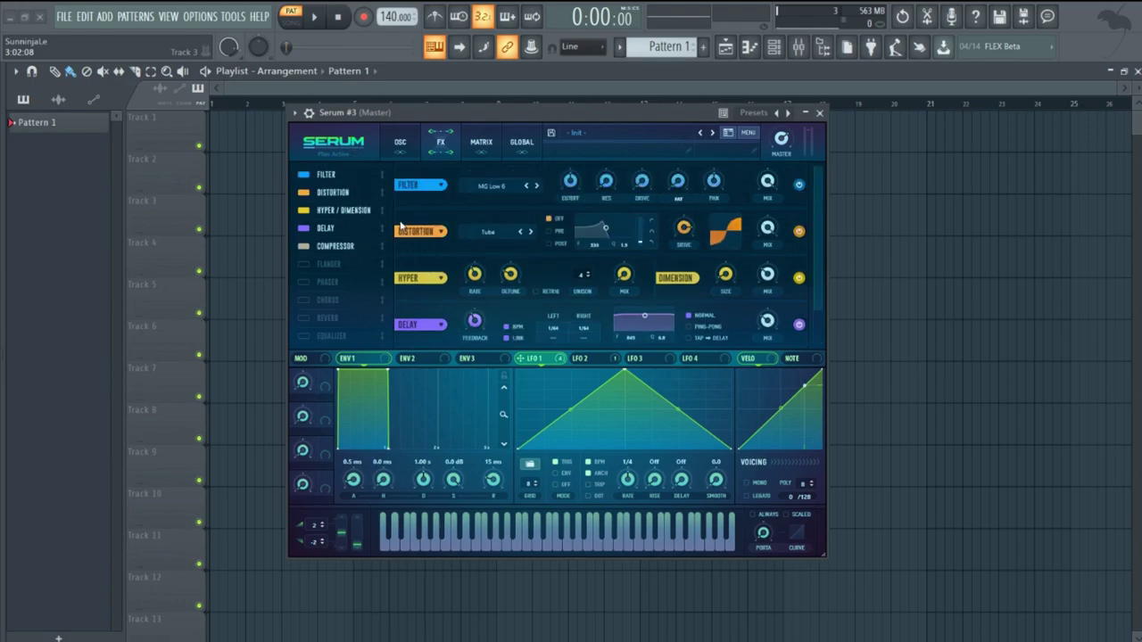
pyautogui.click(475, 186)
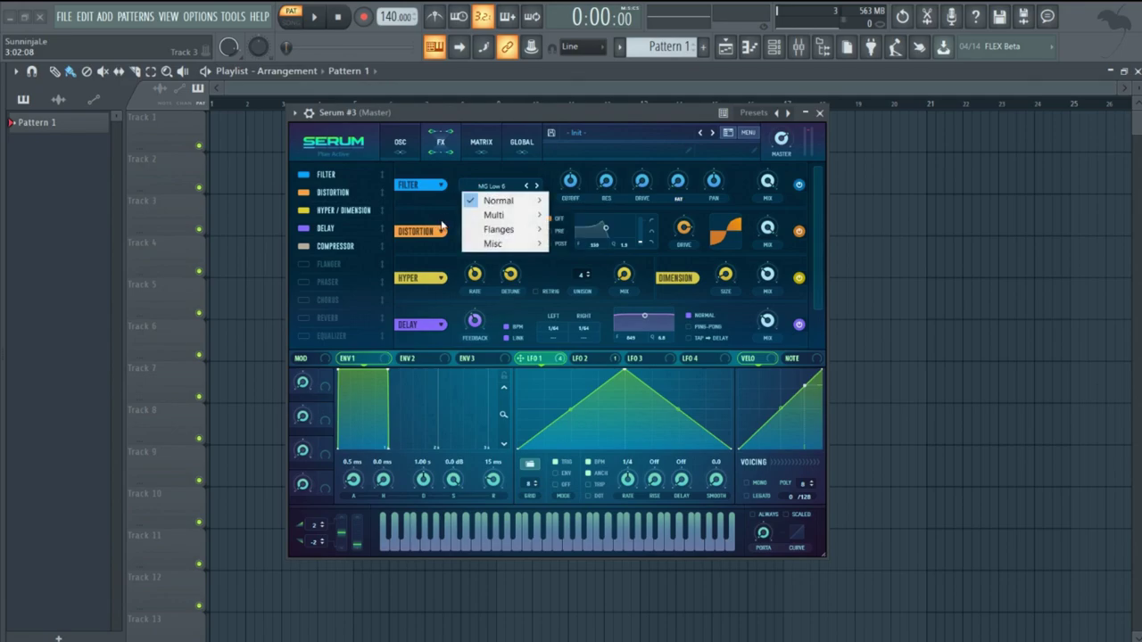
pyautogui.moveTo(493, 232)
pyautogui.click(571, 191)
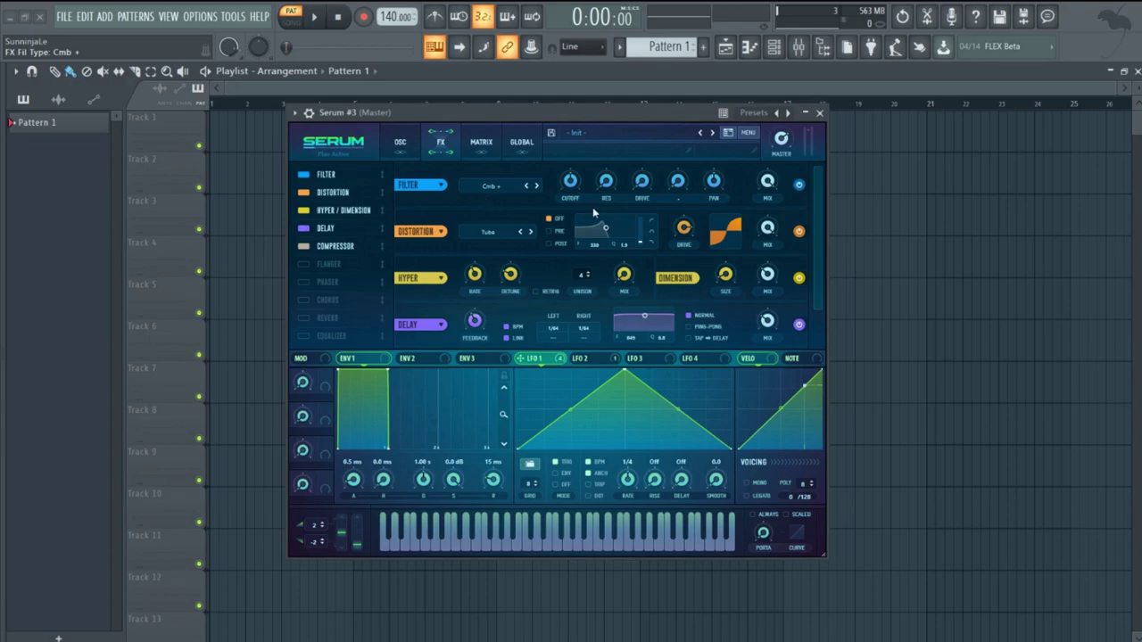
# Set the effects filter's cutoff to about 31 Hz and its resonance to 39%
pyautogui.moveTo(572, 187)
pyautogui.moveTo(572, 187); pyautogui.dragTo(570, 212)
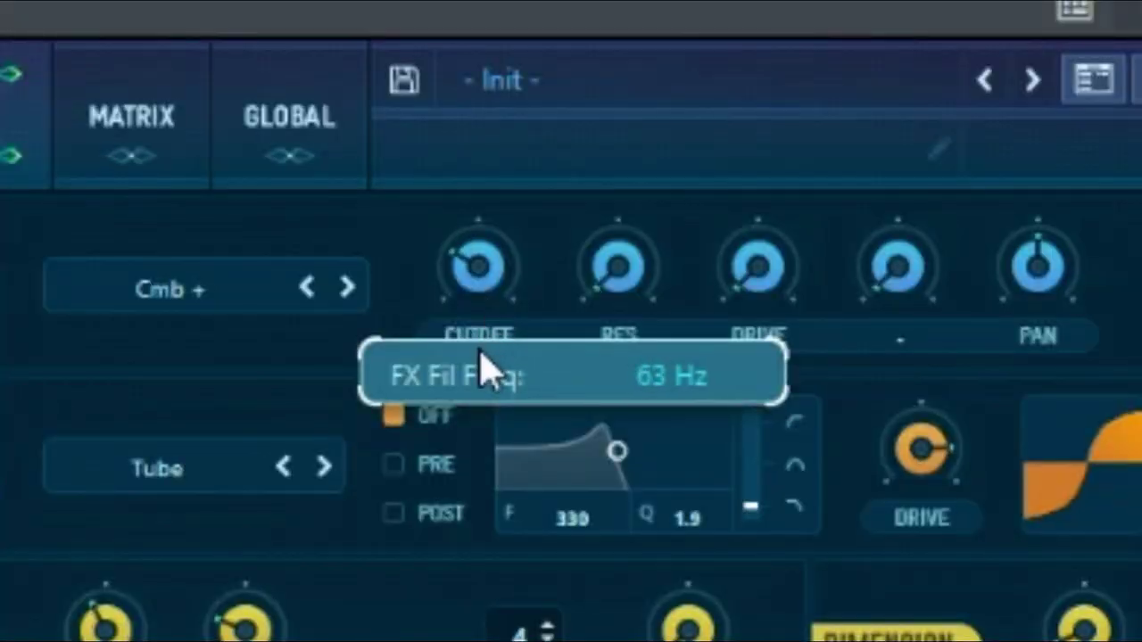
pyautogui.moveTo(466, 375); pyautogui.dragTo(454, 375)
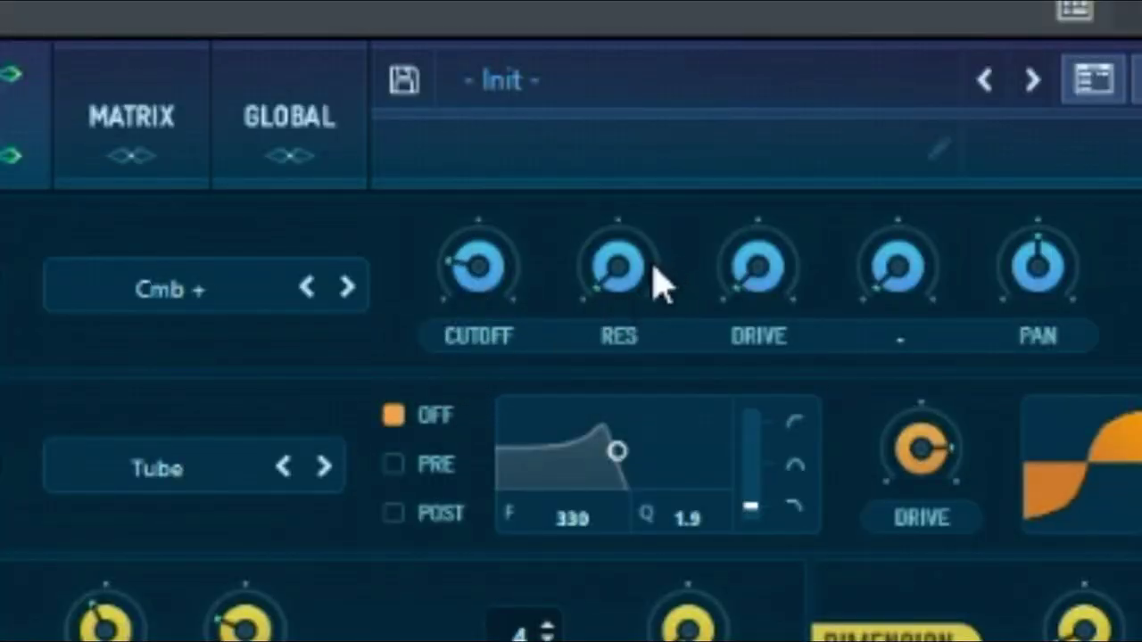
pyautogui.moveTo(652, 259); pyautogui.dragTo(696, 173)
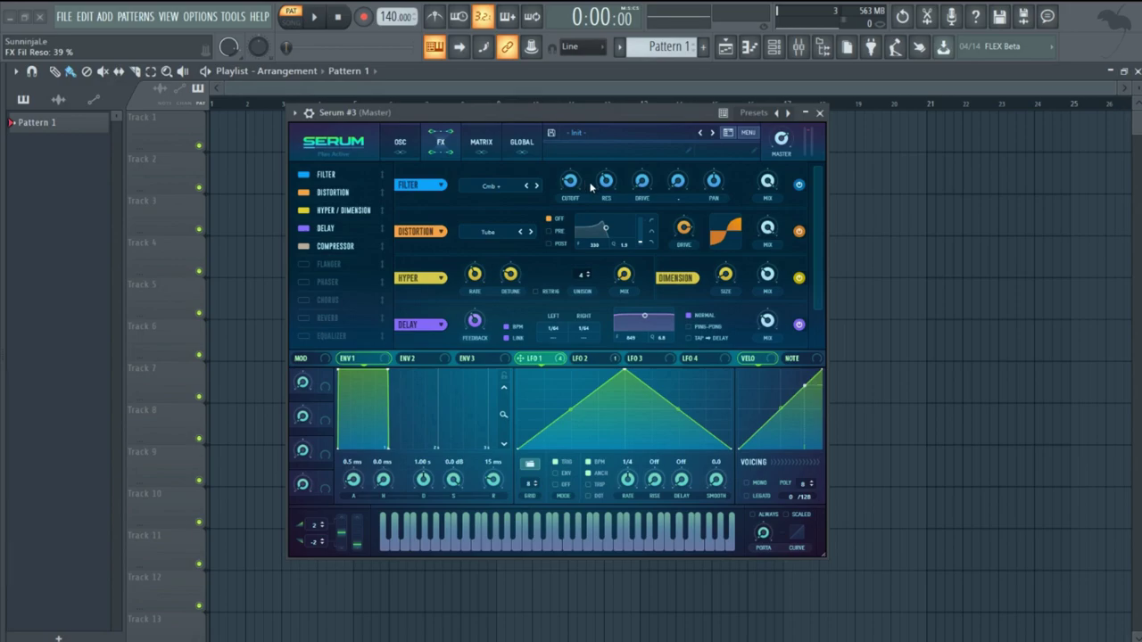
# Play the C4 note to audition the patch with the comb filter in the chain
pyautogui.press('z')
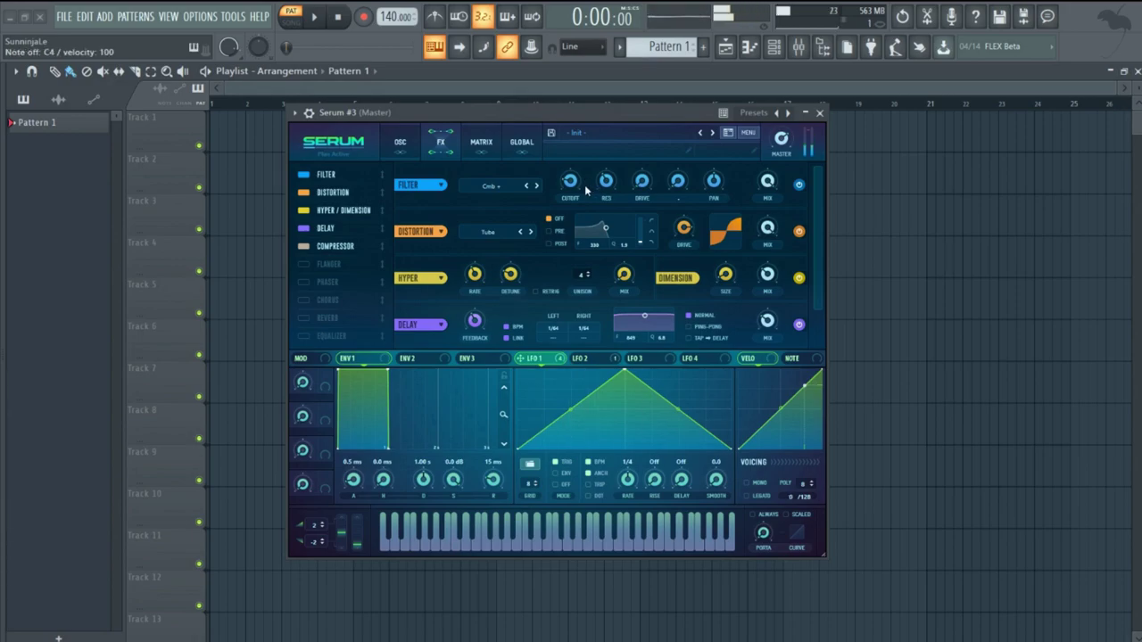
pyautogui.press('z')
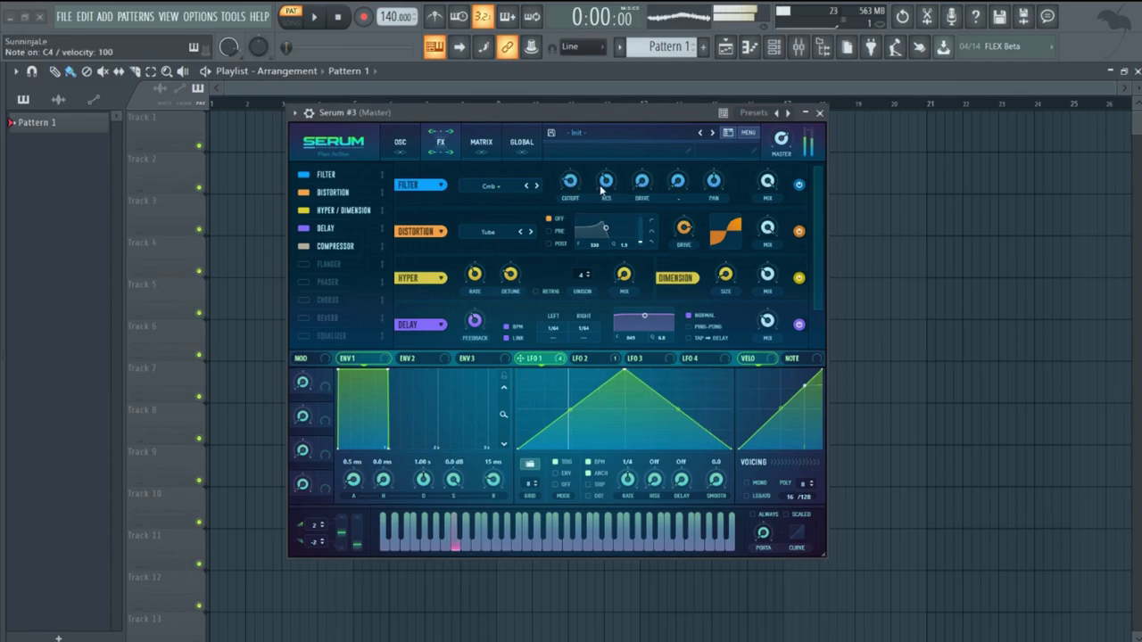
pyautogui.moveTo(569, 198)
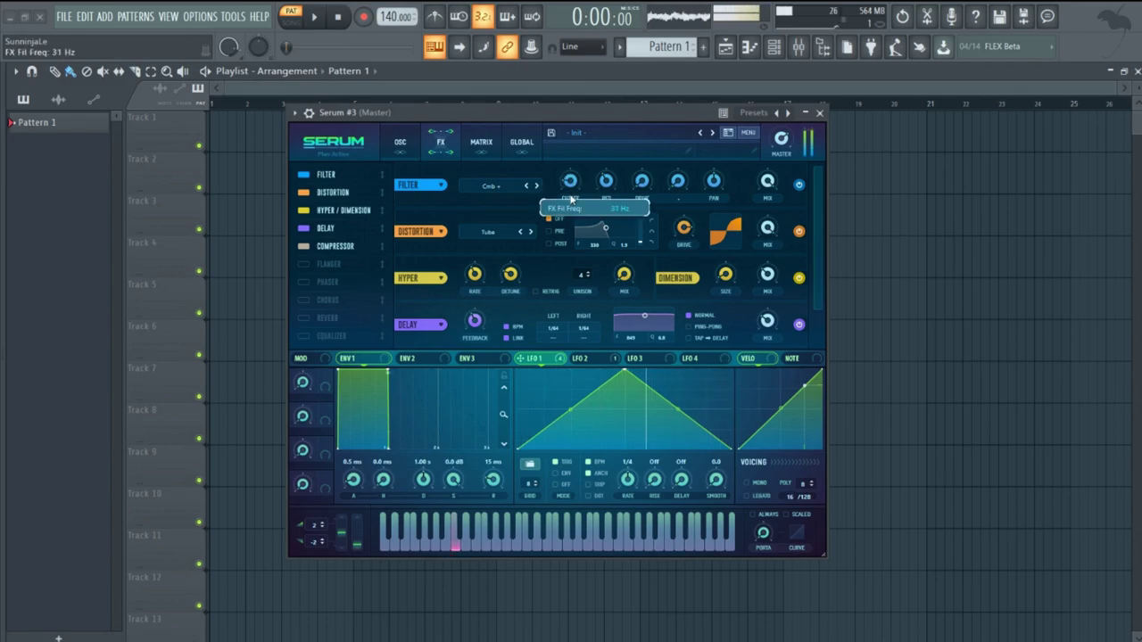